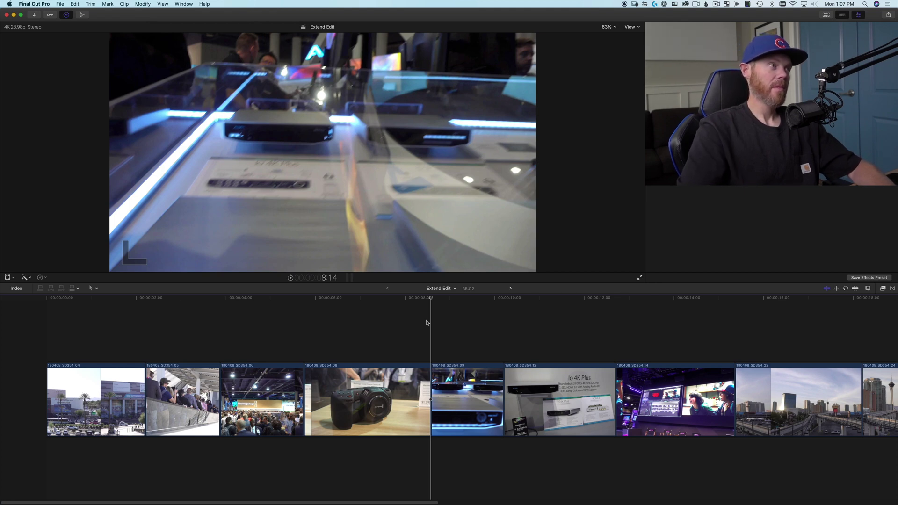
Review the playback preferences and the playback menu options.
left_click(43, 4)
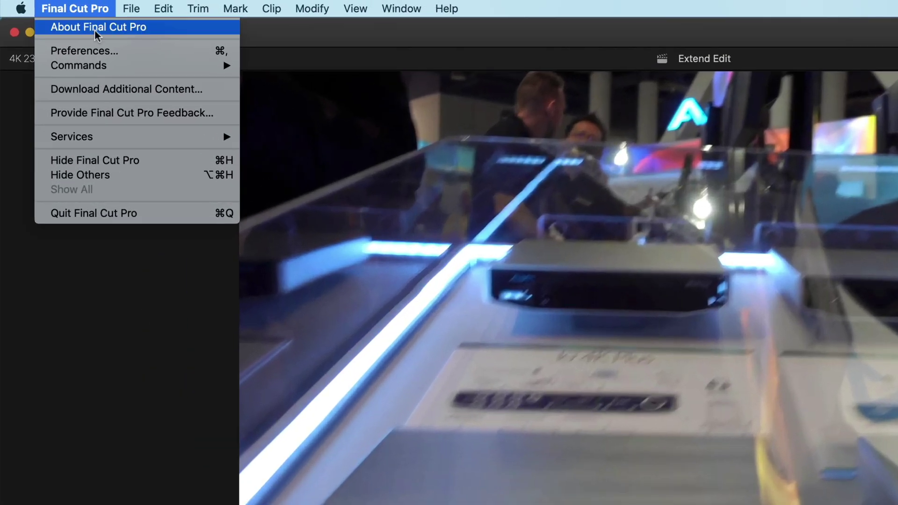
left_click(85, 51)
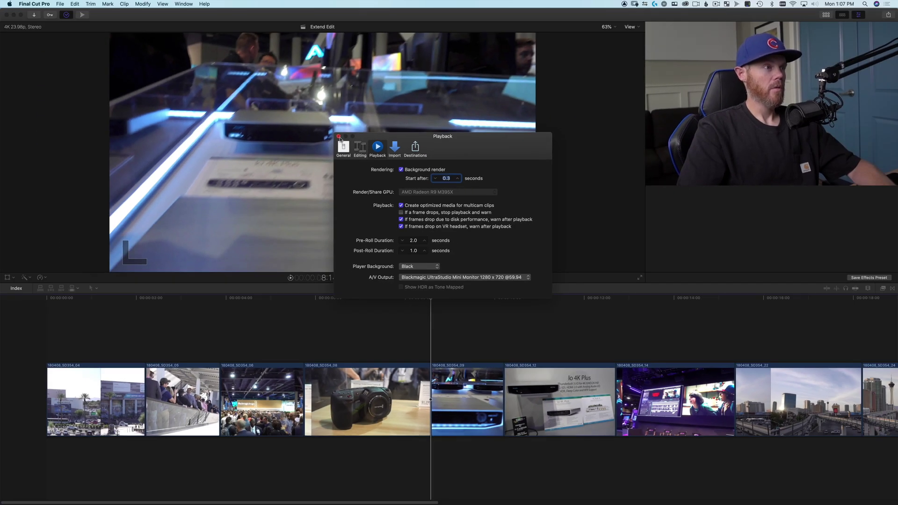
left_click(339, 136)
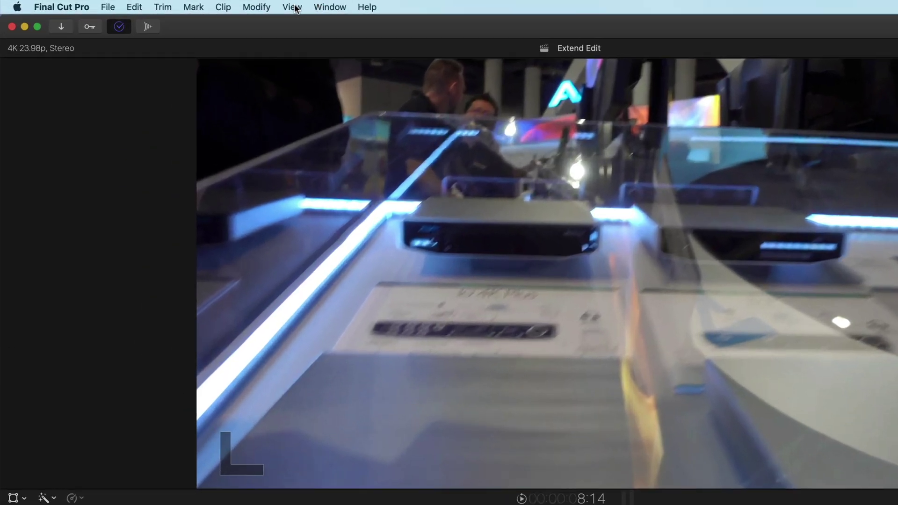
left_click(292, 7)
mouse_move(321, 23)
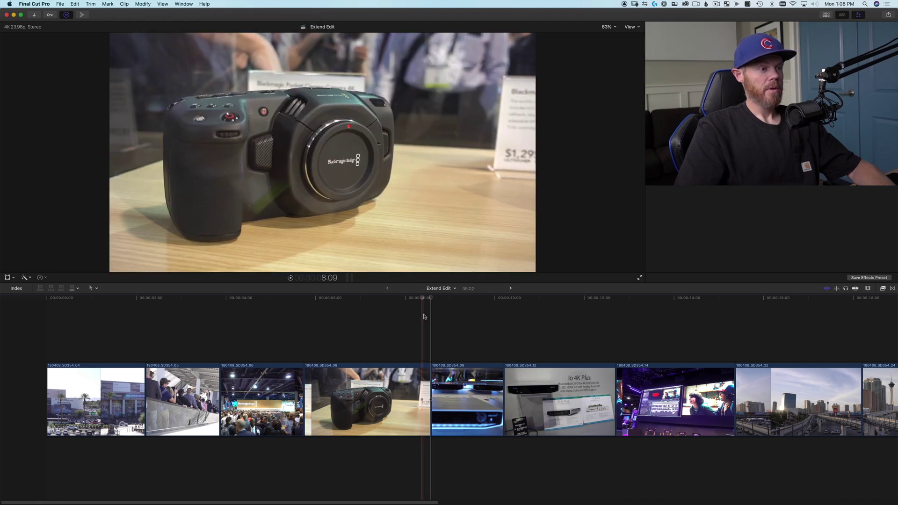
Step between the first cuts and play around them to preview, then check the Tools pop-up.
key("Down")
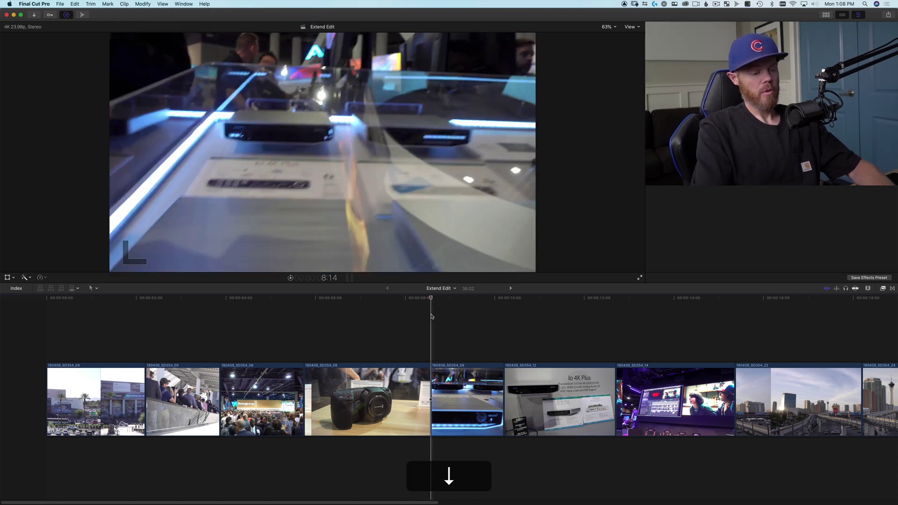
key("Up")
key("shift+slash")
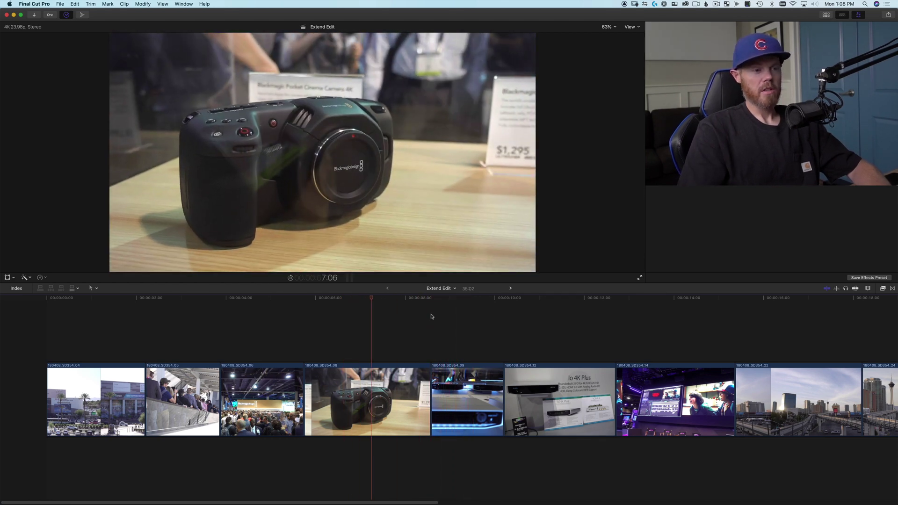
key("space")
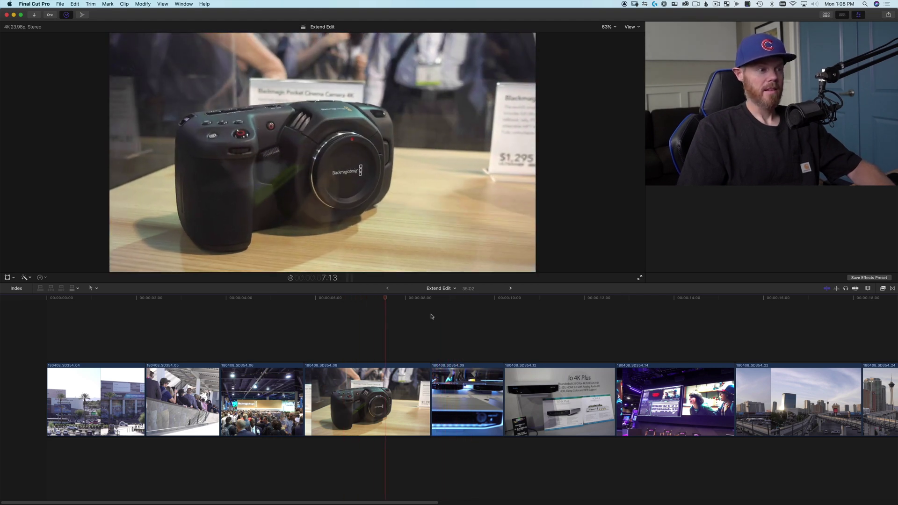
key("space")
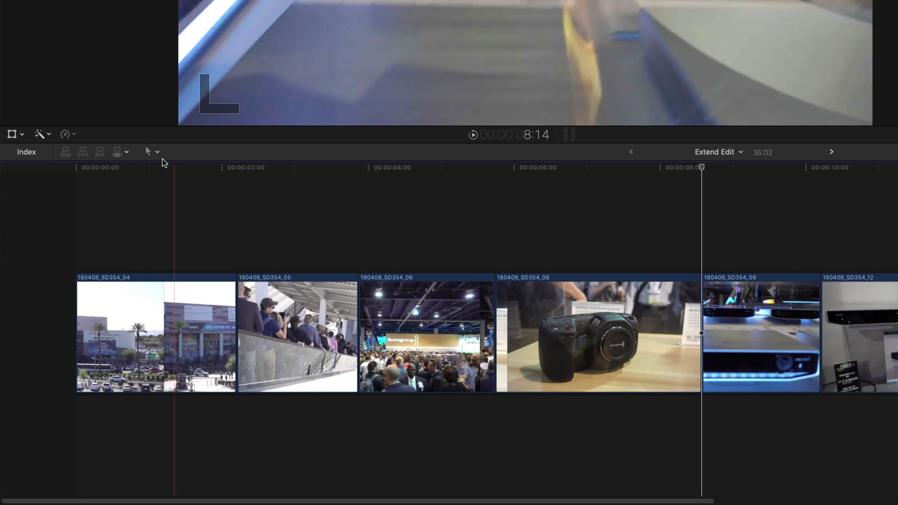
left_click(155, 152)
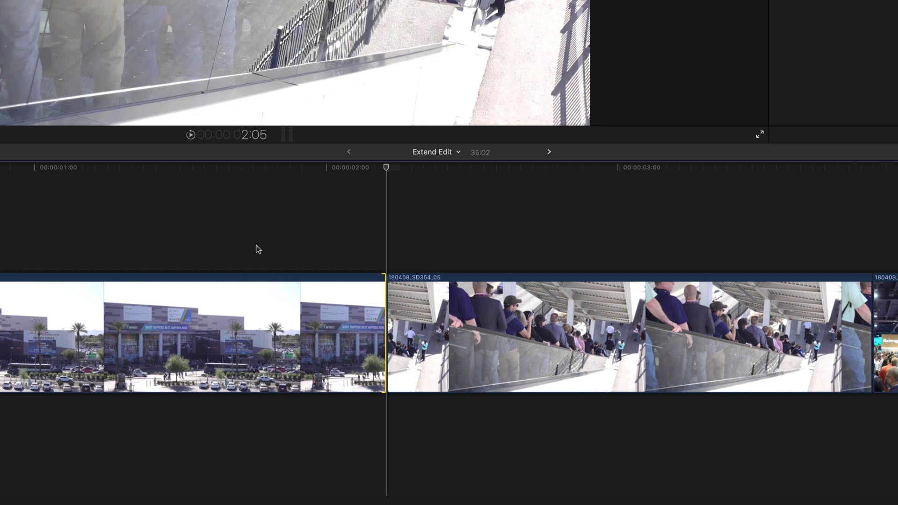
During Play Around, Extend Edit the exterior-to-escalator cut earlier to the playhead, near 1:18.
key("shift+slash")
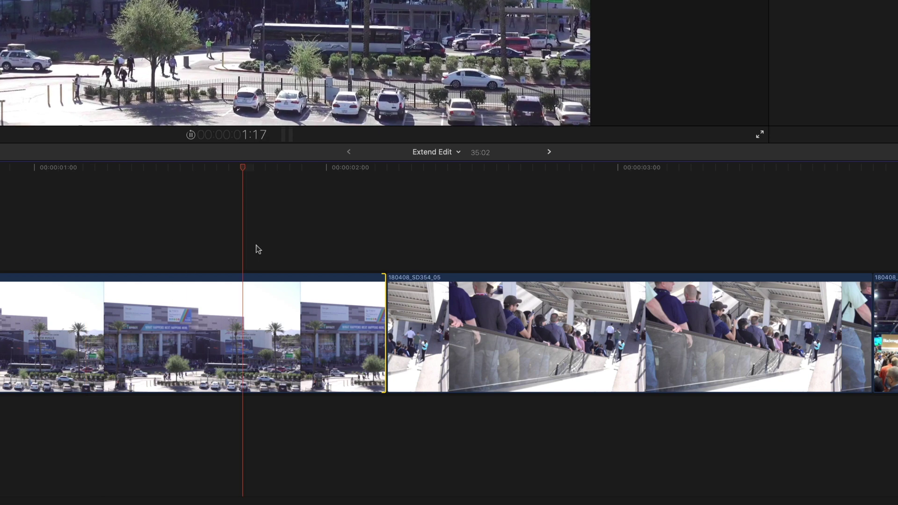
key("shift")
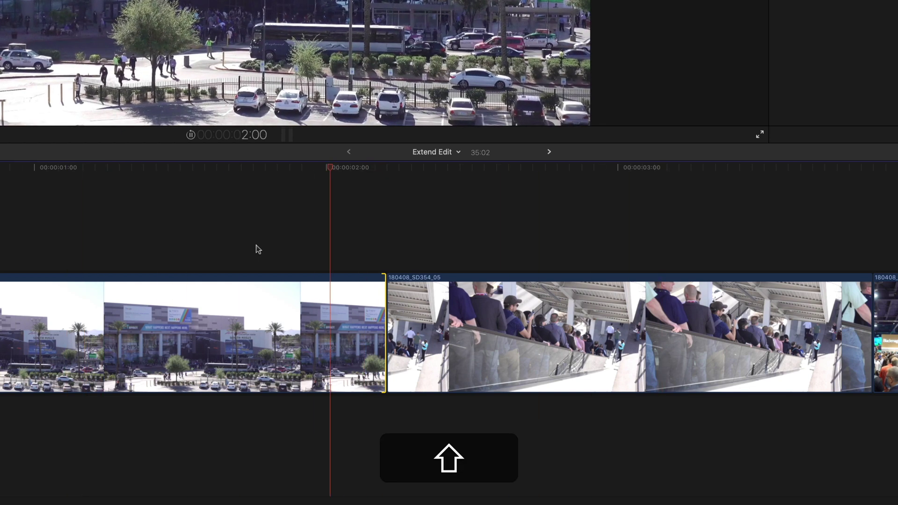
key("shift+x")
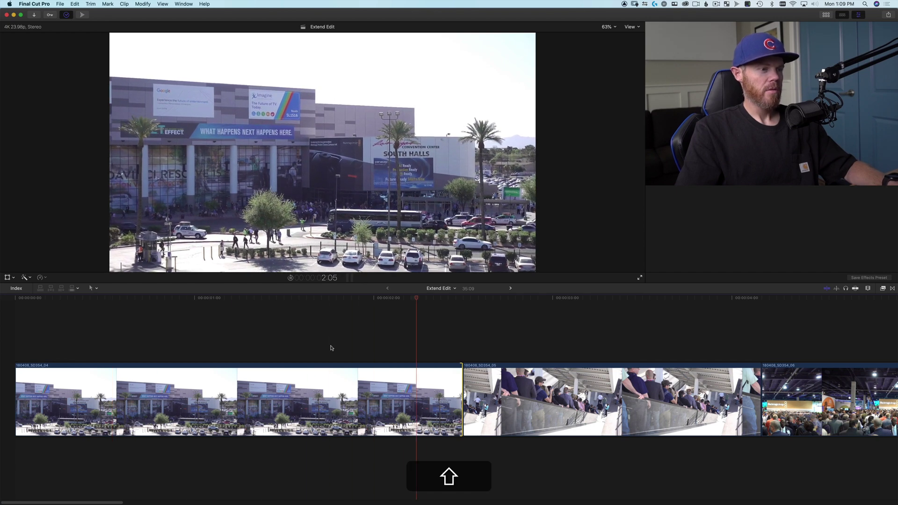
key("shift+x")
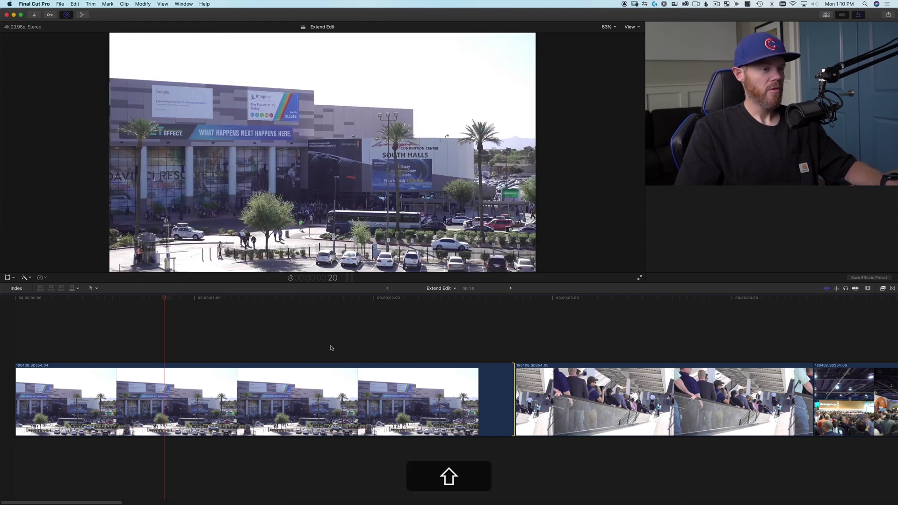
key("shift+x")
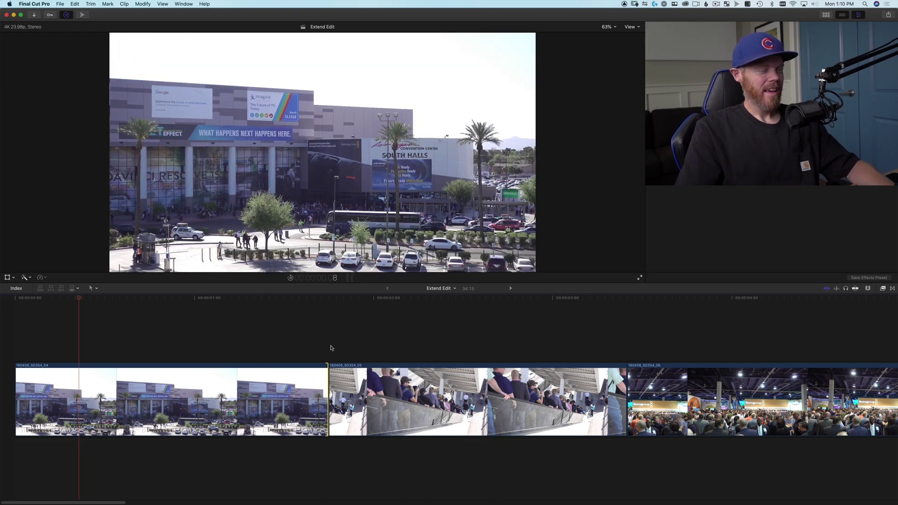
key("space")
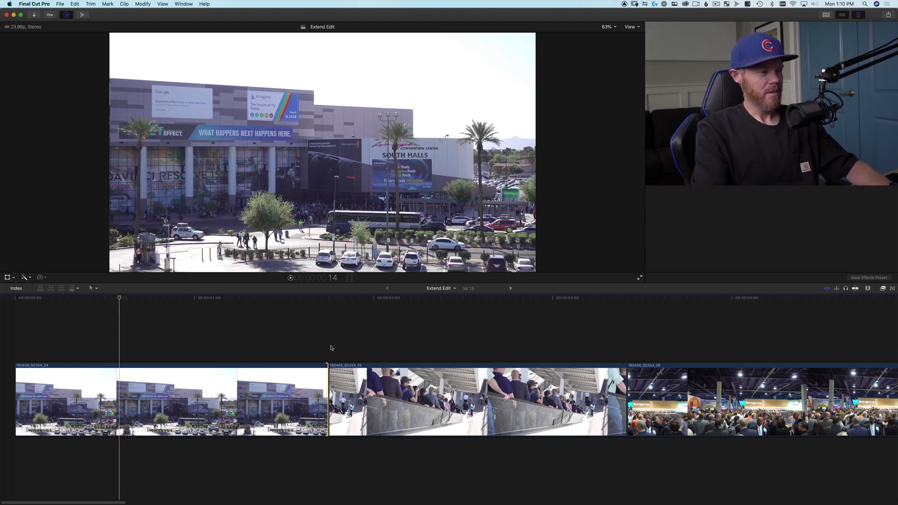
Select both sides of the cut, roll it later to the playhead, and fit the timeline.
key("Down")
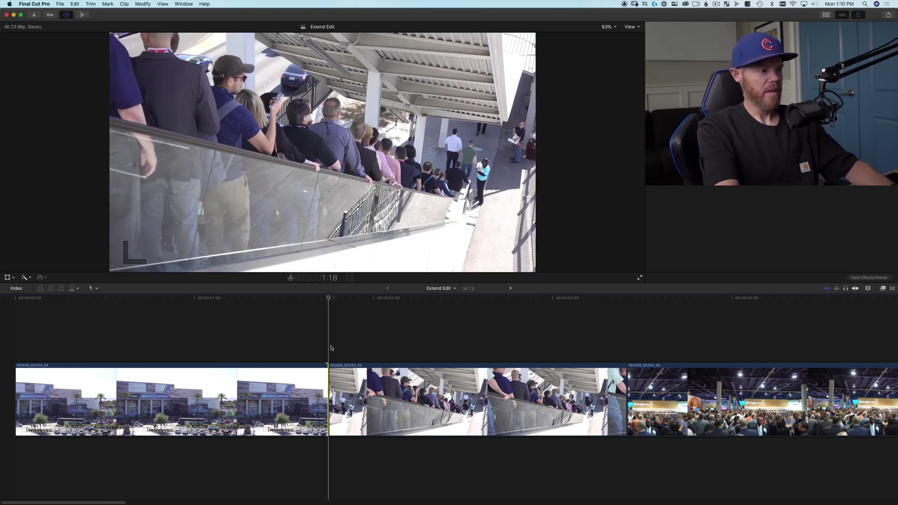
key("backslash")
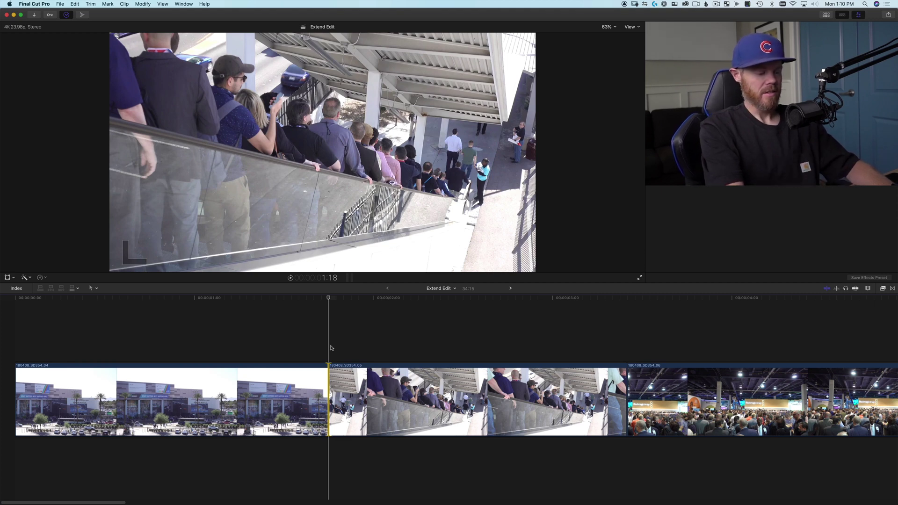
key("shift+slash")
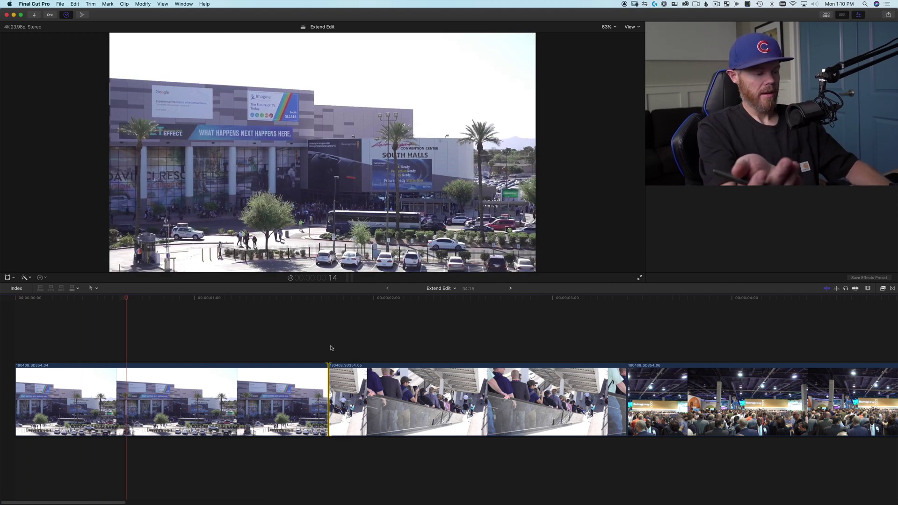
key("shift+x")
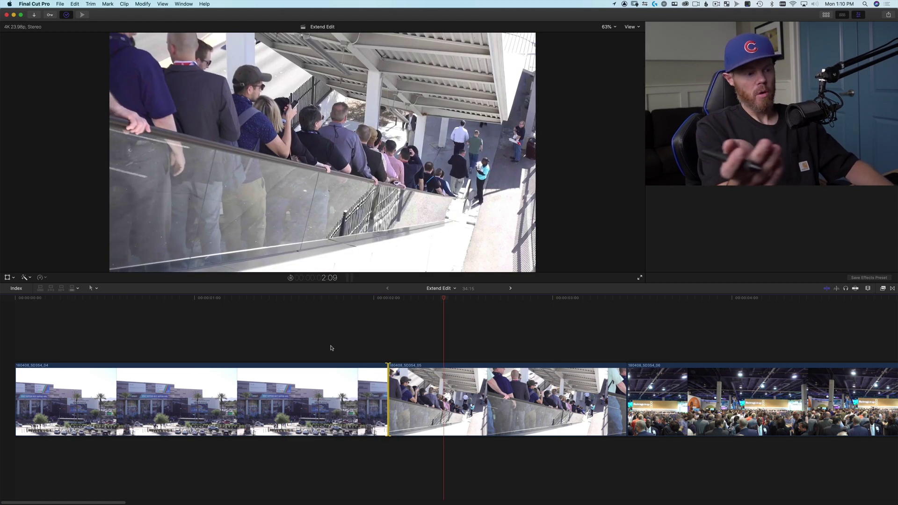
key("space")
key("shift+z")
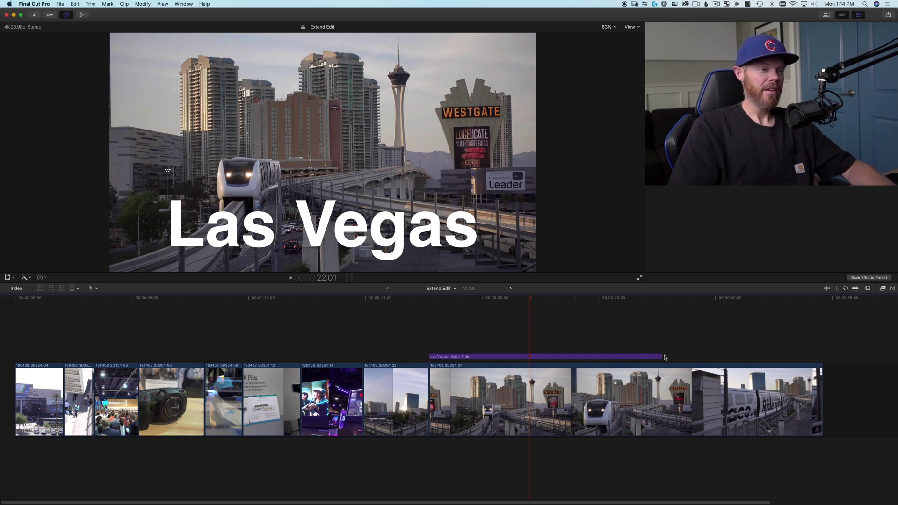
Drag the Las Vegas title's end to trim it to about 7:02, ending mid-monorail clip.
left_click_drag(661, 357, 831, 350)
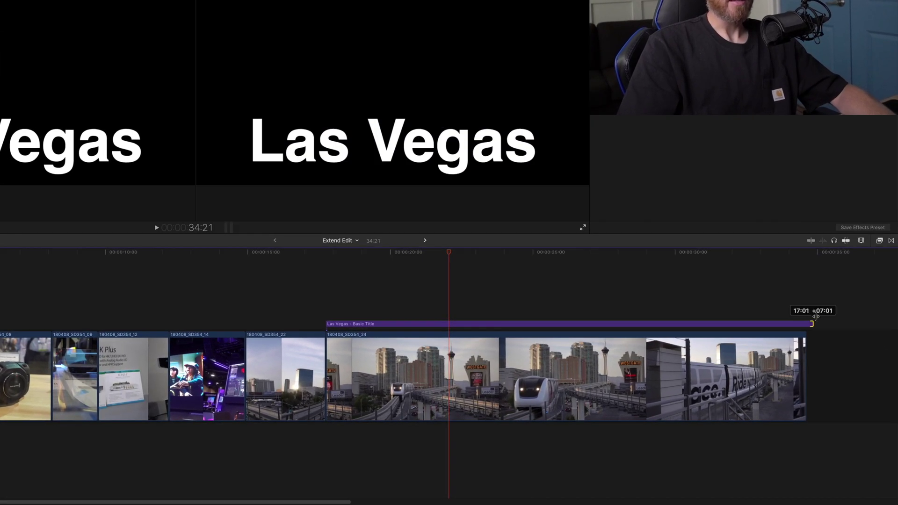
left_click_drag(816, 317, 483, 330)
key("h")
left_click_drag(541, 325, 396, 325)
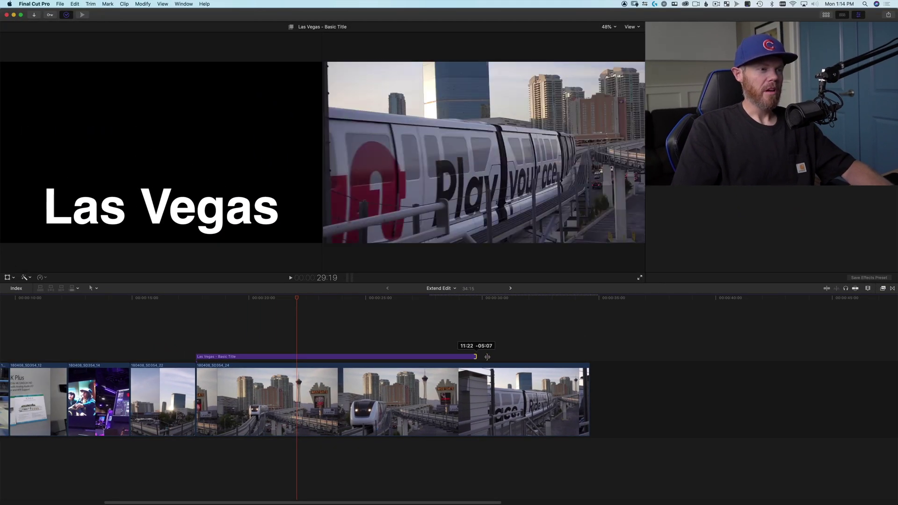
left_click_drag(487, 357, 359, 356)
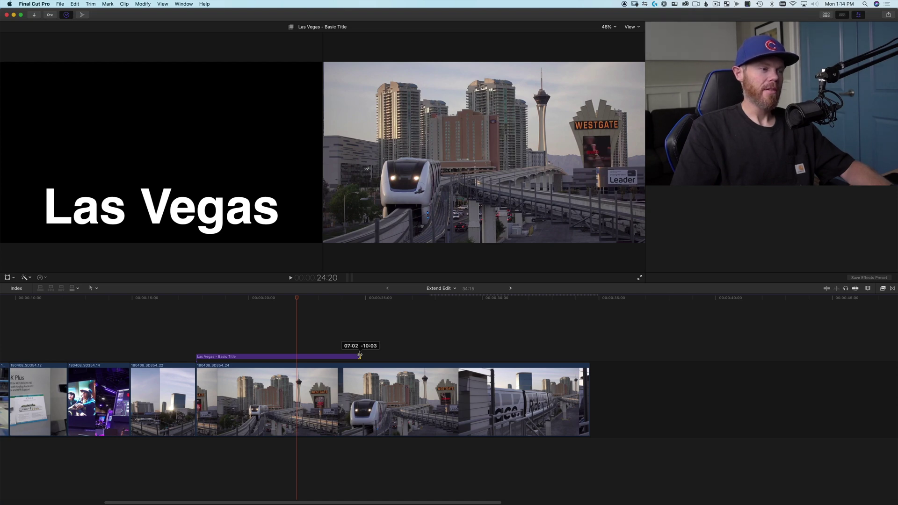
left_click_drag(359, 355, 359, 356)
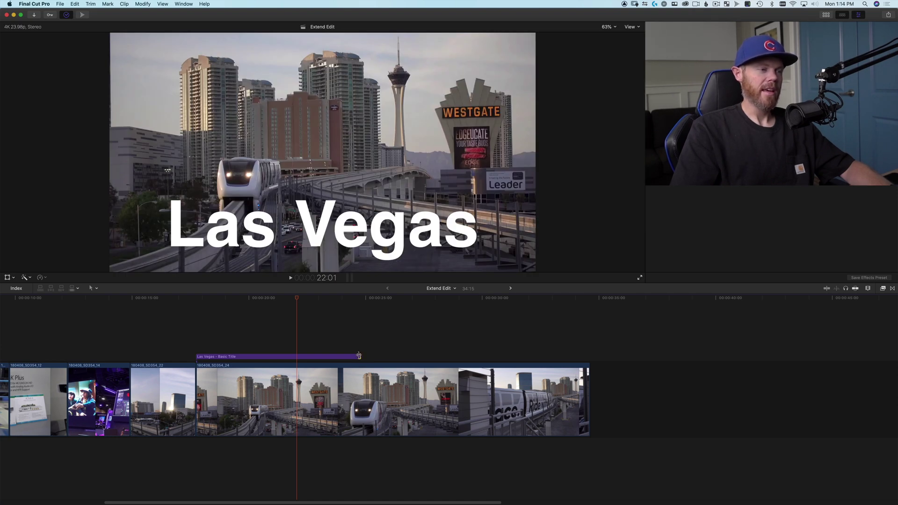
Extend the Las Vegas title's end to the timeline end, matching the monorail clip's end.
key("Down")
key("Down")
key("Down")
key("Down")
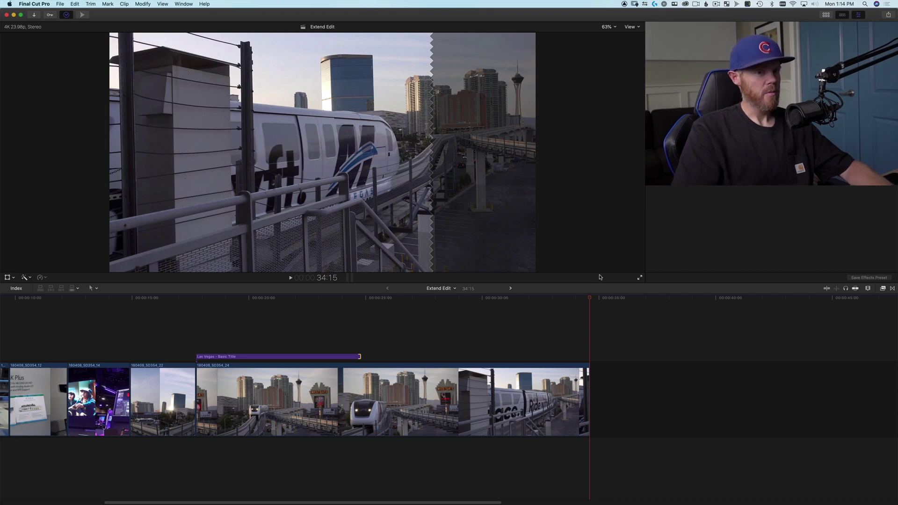
key("s")
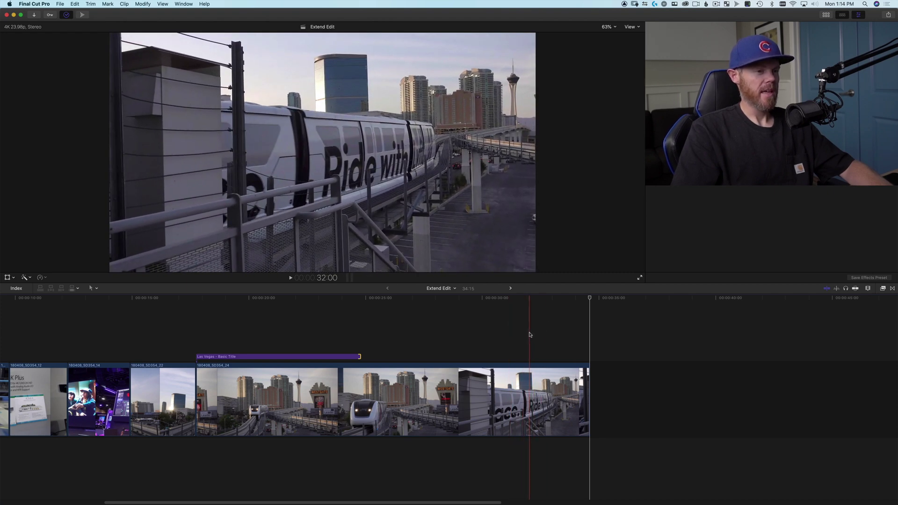
key("s")
key("Up")
key("Down")
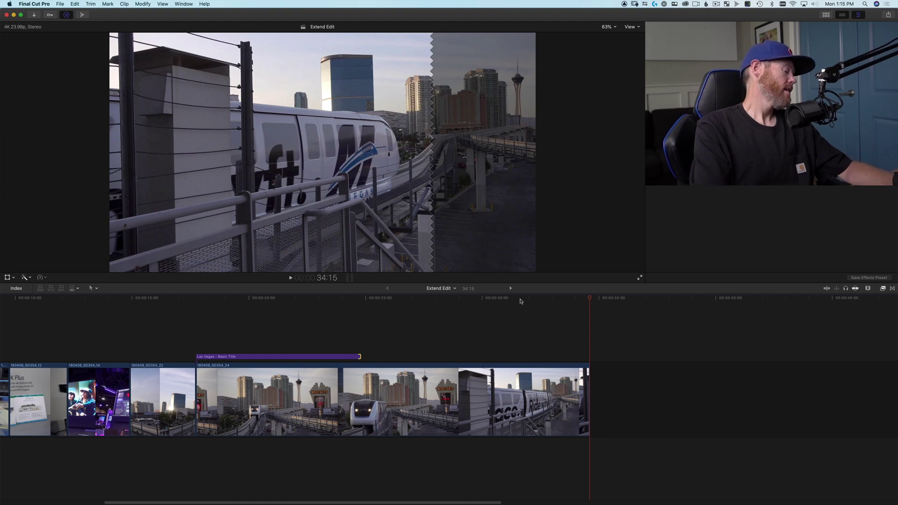
key("shift")
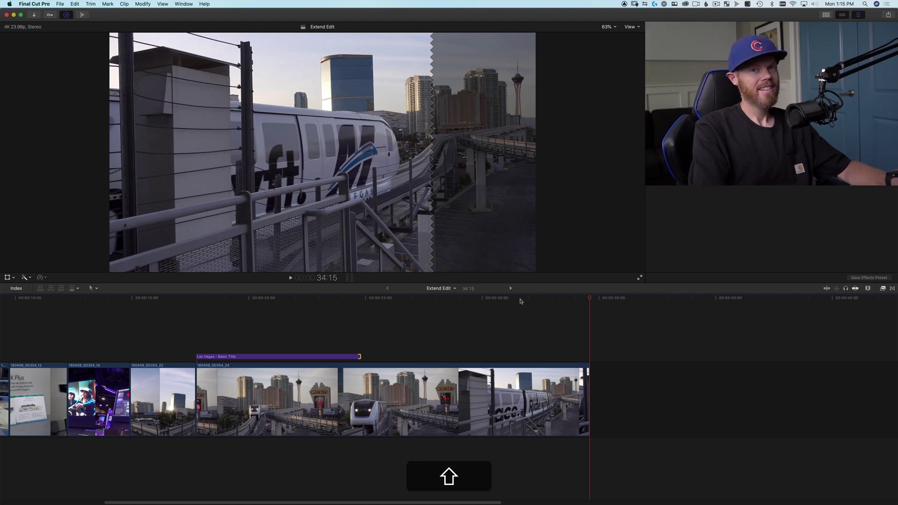
key("shift+x")
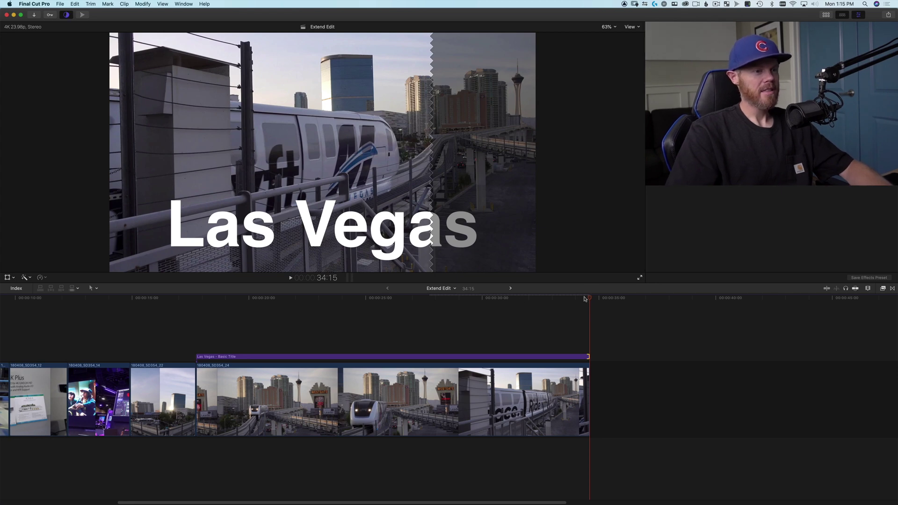
left_click_drag(585, 298, 526, 299)
Option-drag a copy of the Las Vegas title earlier in the timeline, above the original.
key("super+minus")
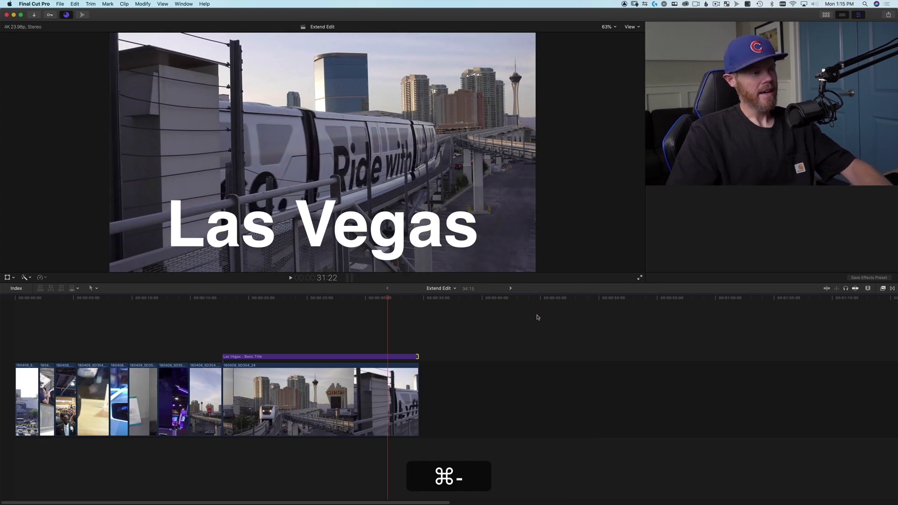
key("h")
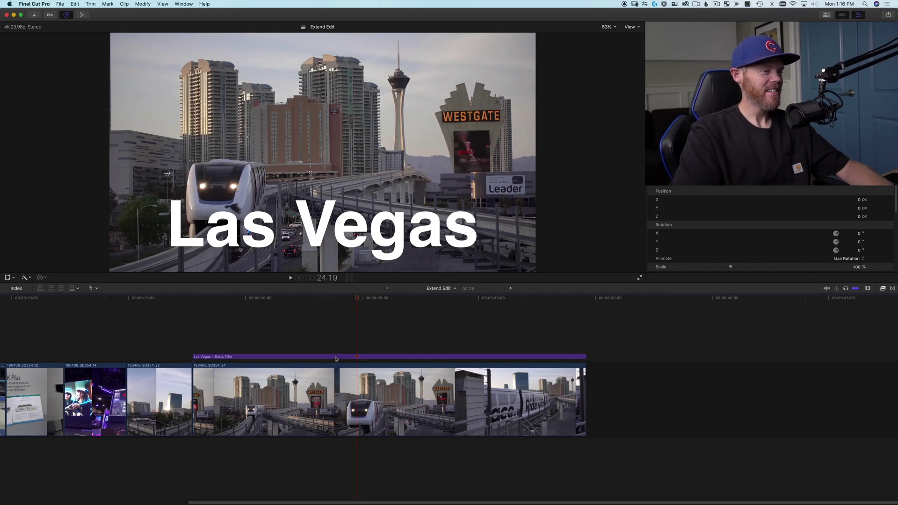
key("alt")
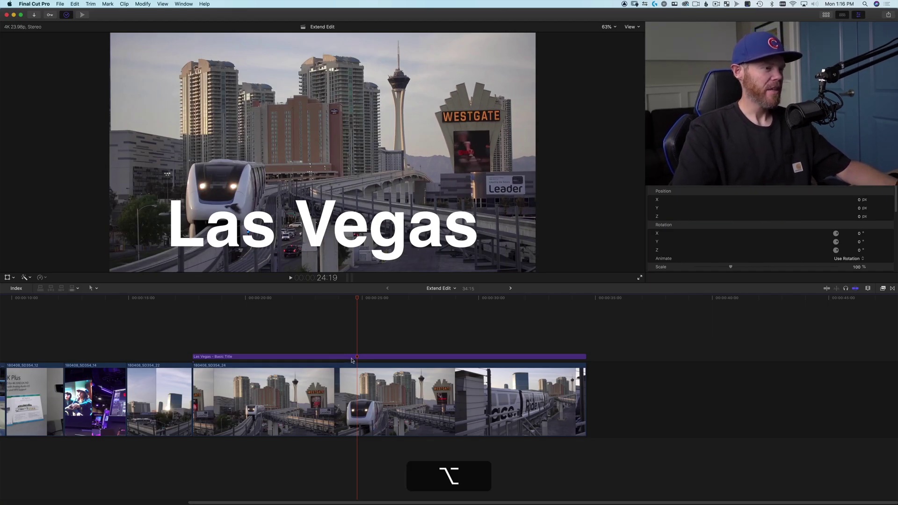
left_click_drag(341, 356, 227, 341)
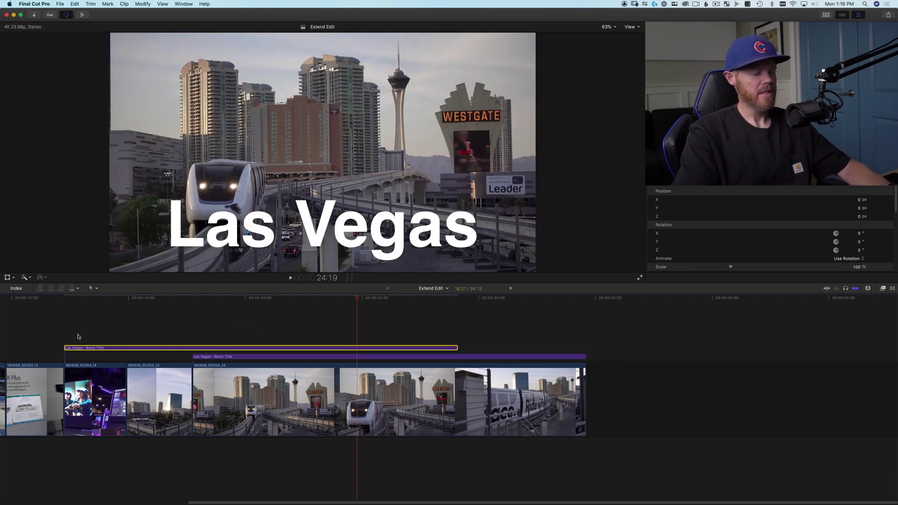
Turn snapping off and park the playhead at the copied title's start, around 12:06.
key("n")
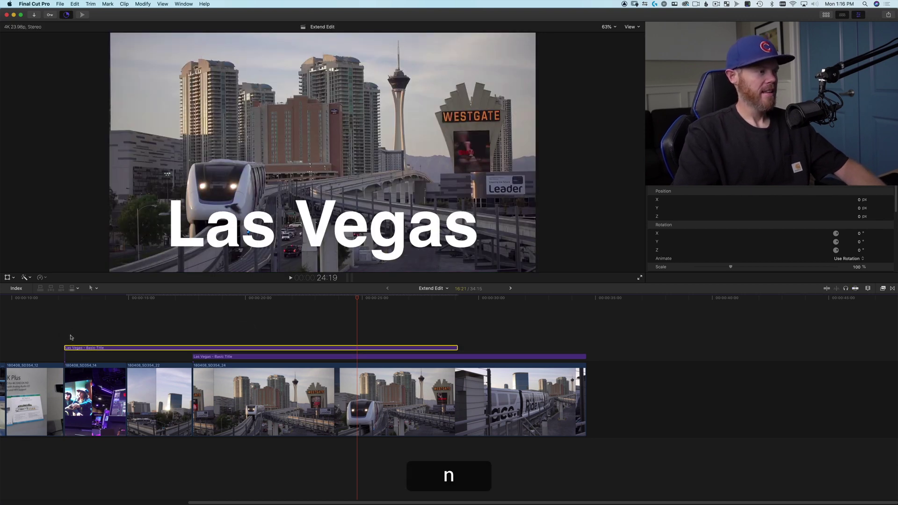
left_click(82, 299)
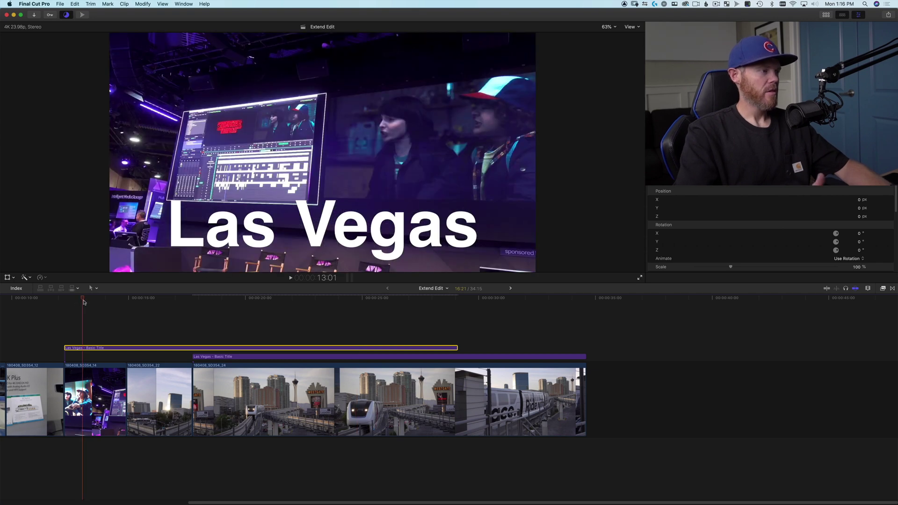
key("Up")
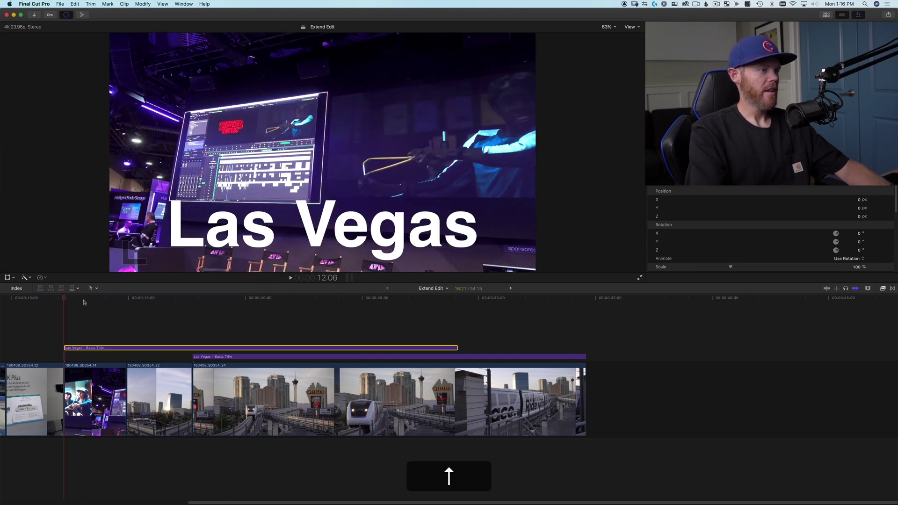
key("Down")
key("Up")
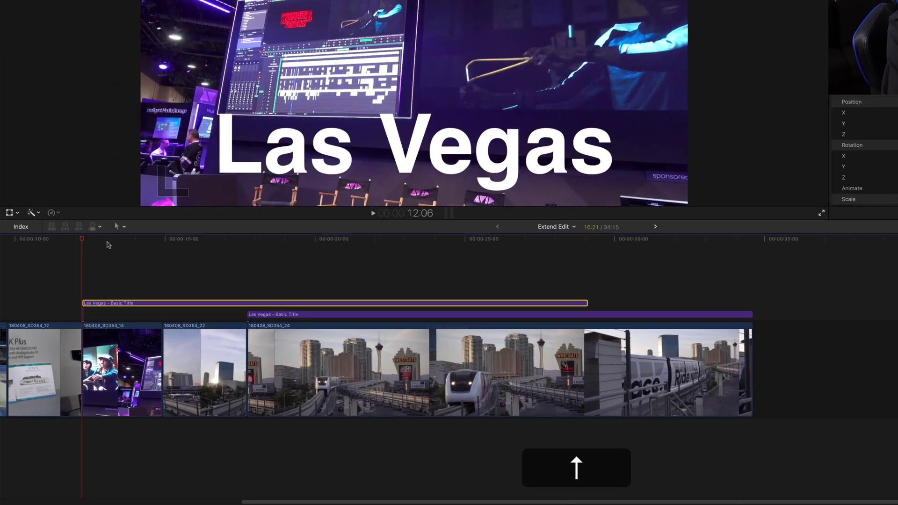
Replace the copied title's text 'Las Vegas' with 'Avid Demo'.
left_click(424, 155)
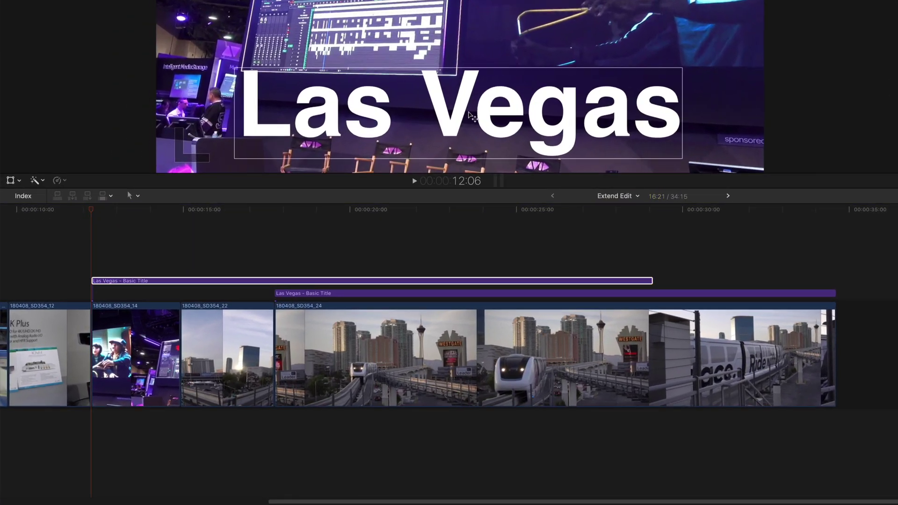
double_click(472, 116)
key("super+a")
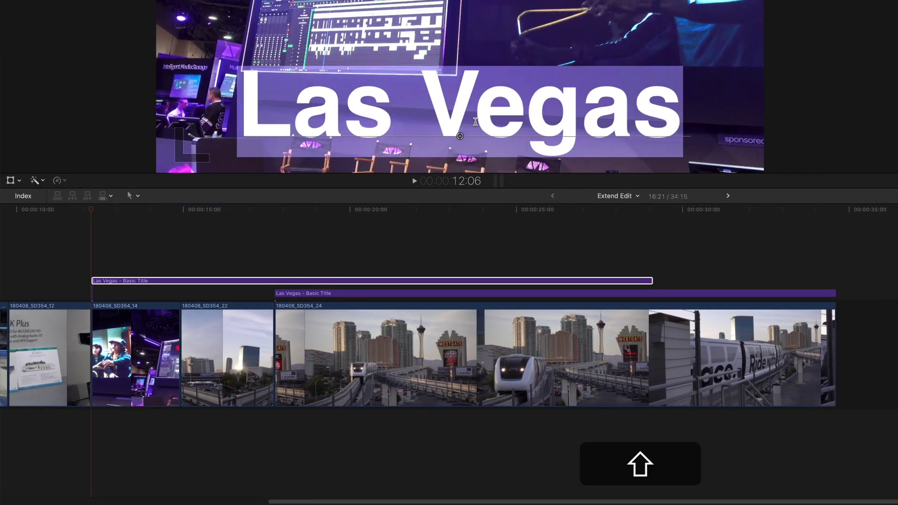
type("Avid Demo")
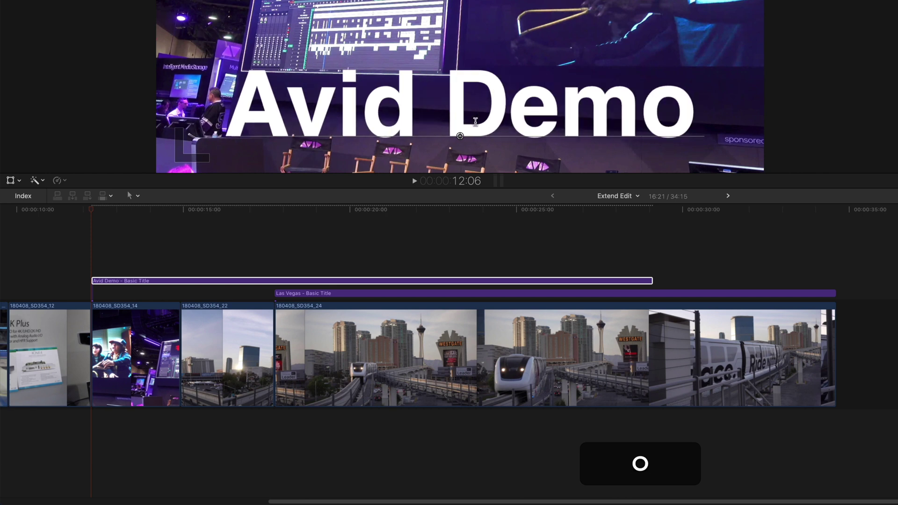
left_click(159, 257)
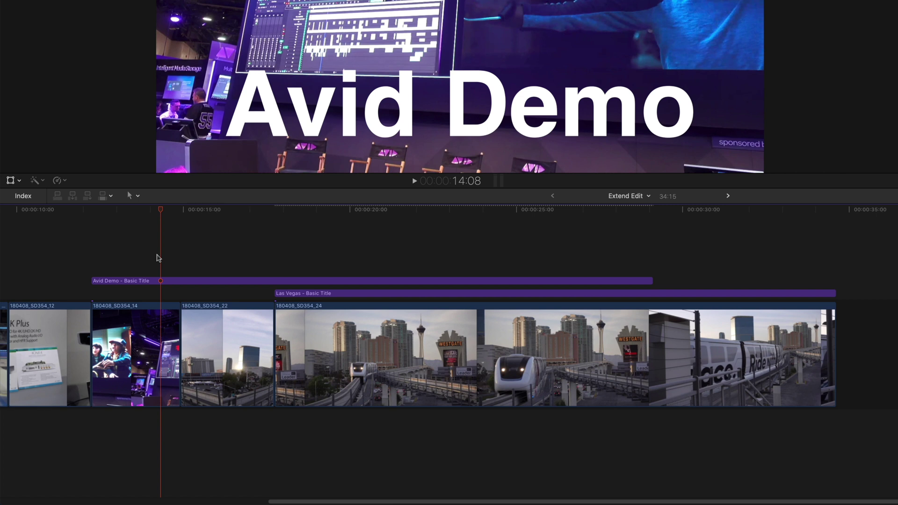
key("Down")
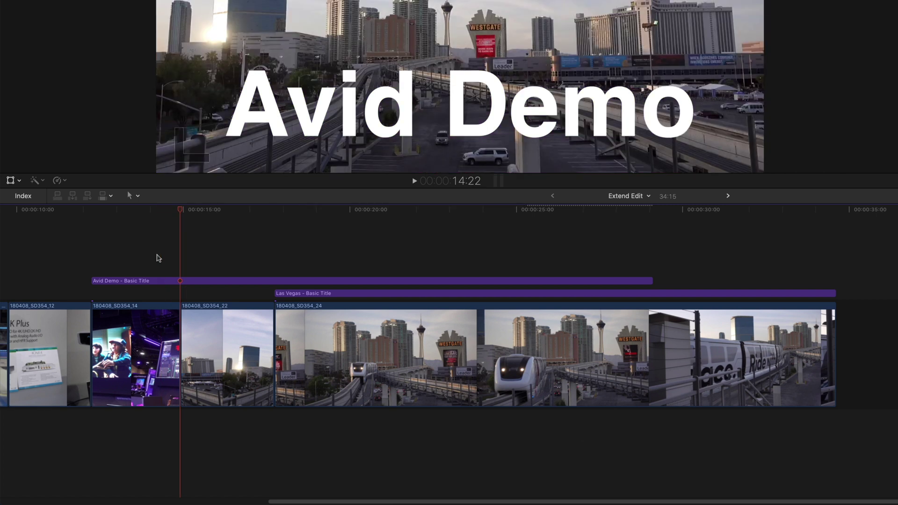
Trim the Avid Demo title's end to the booth clip's end and play it back.
left_click(651, 282)
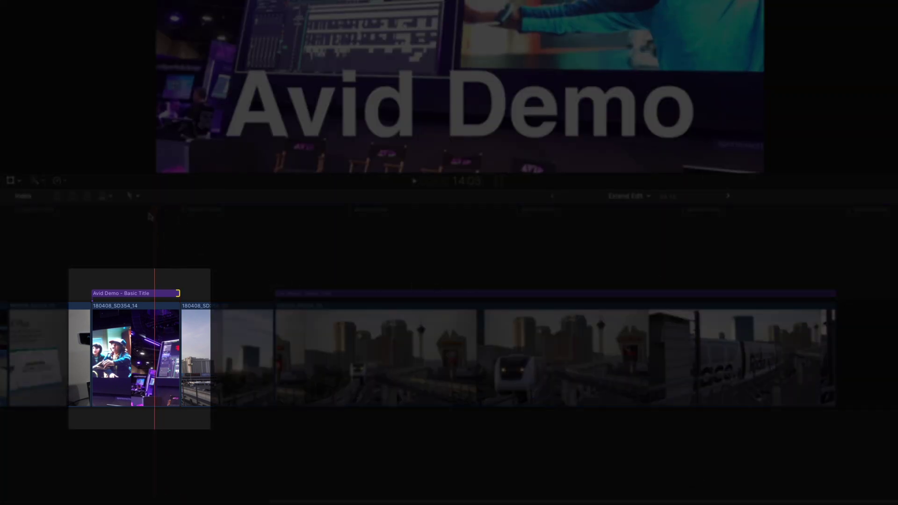
key("space")
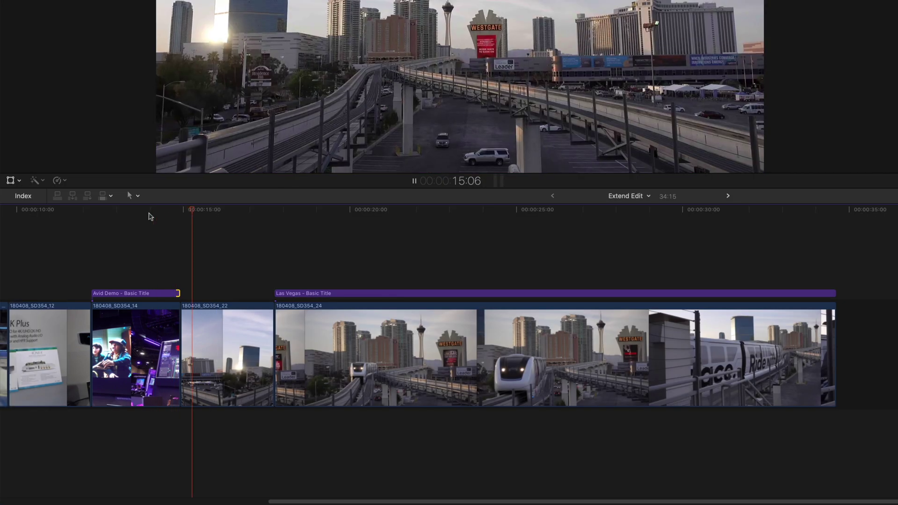
key("space")
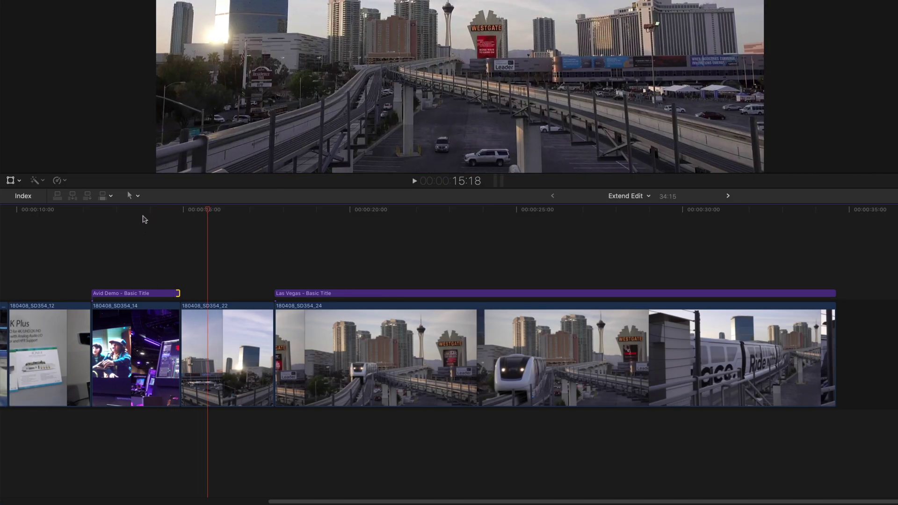
Step frame by frame across the cut to confirm the title ends with the booth clip.
left_click(150, 206)
key("shift+super+a")
key("Down")
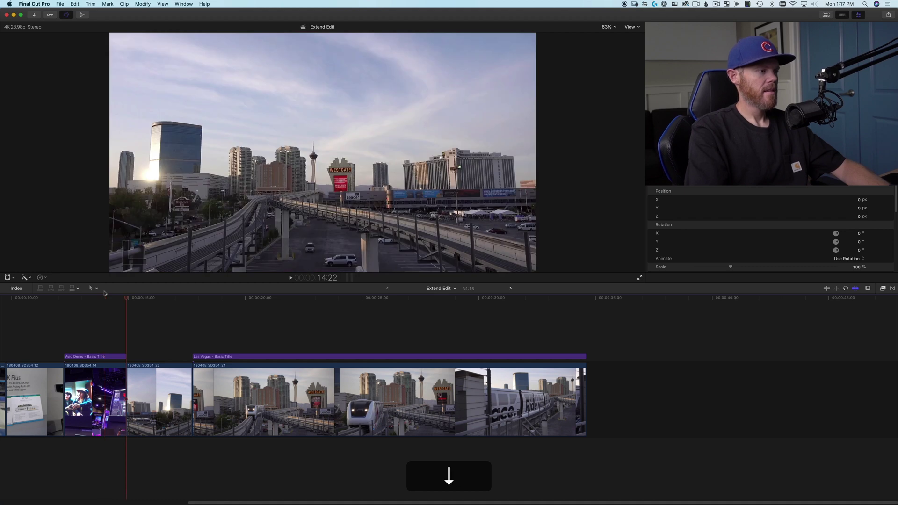
key("Left")
key("Down")
key("Right")
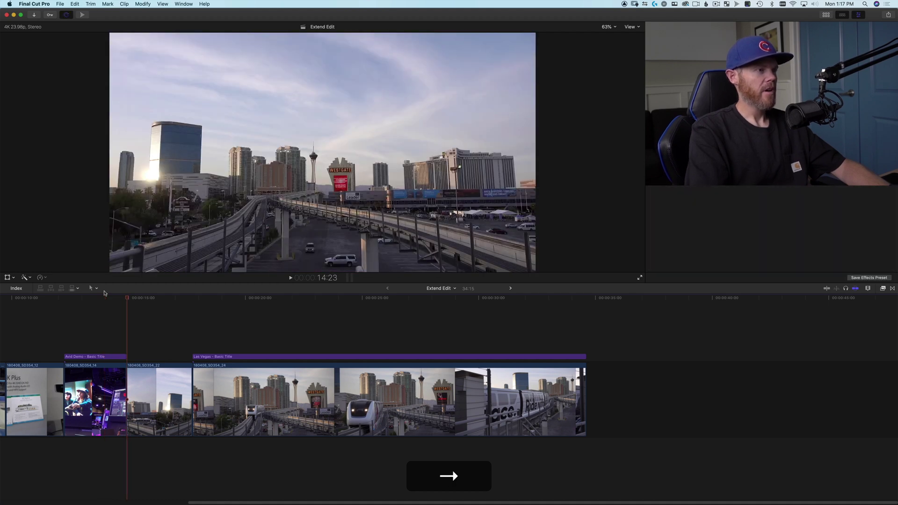
key("Left")
key("Left")
key("Left")
key("Right")
key("Right")
key("Right")
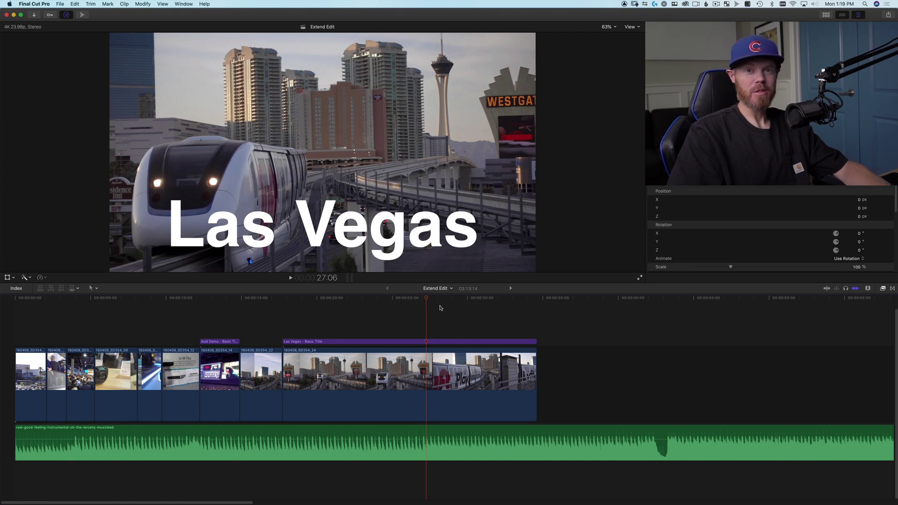
Trim the music clip to end with the last video clip at 34:15, then fit the project.
key("super+minus")
key("super+minus")
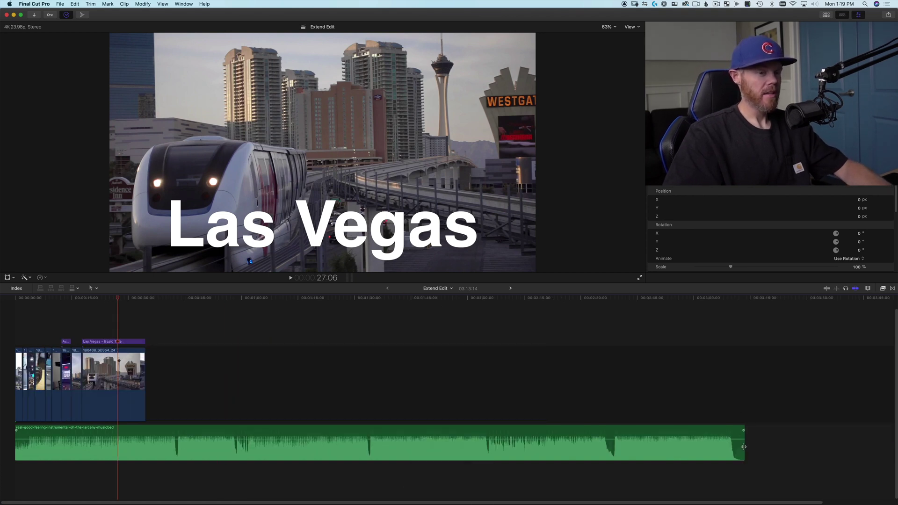
left_click(745, 446)
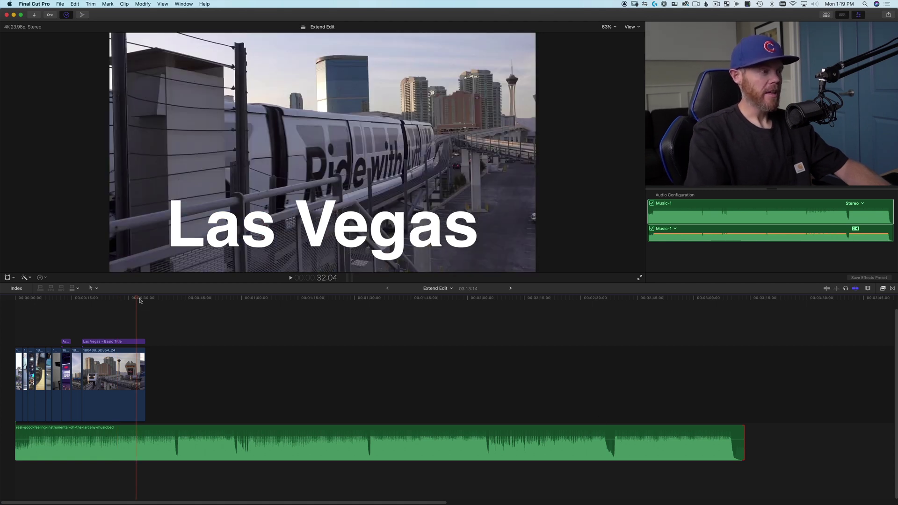
key("Down")
key("shift")
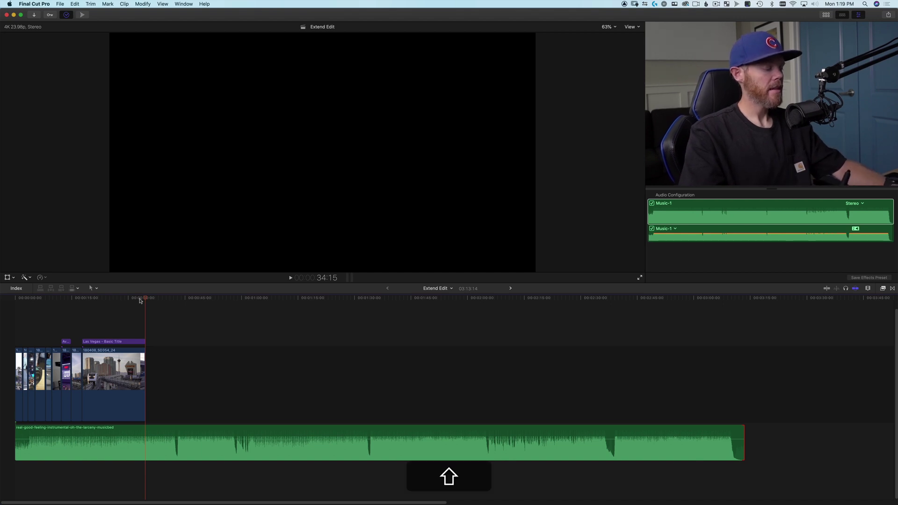
key("shift+x")
key("super+equal")
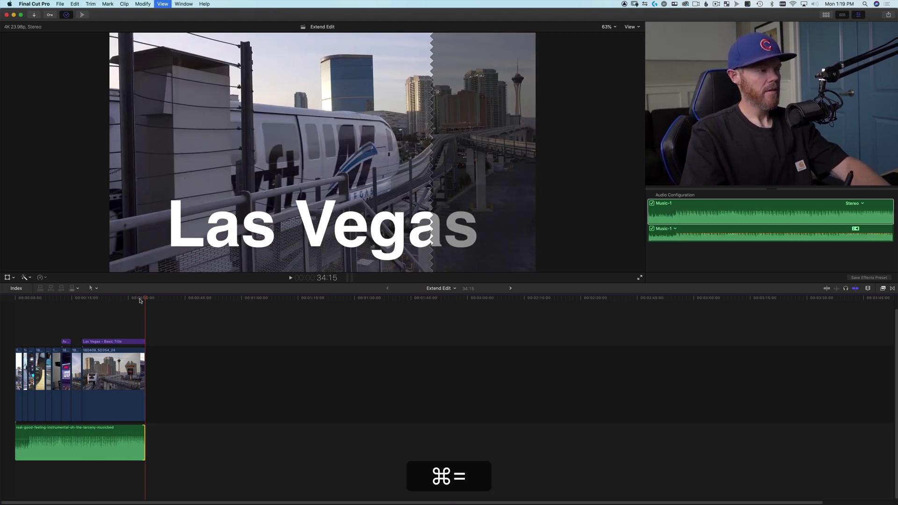
key("shift+z")
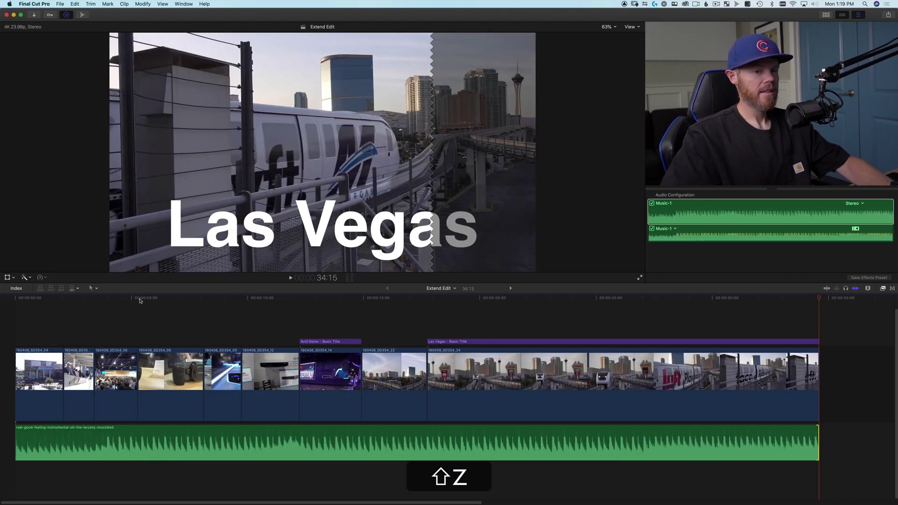
Trim the music's start edge to 12:06, where the Avid Demo clip begins, with Extend Edit.
left_click(814, 298)
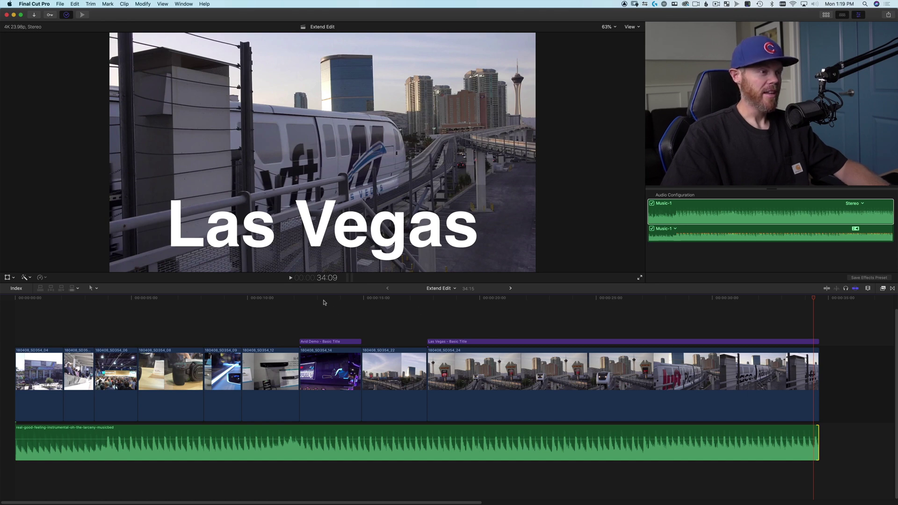
left_click(309, 300)
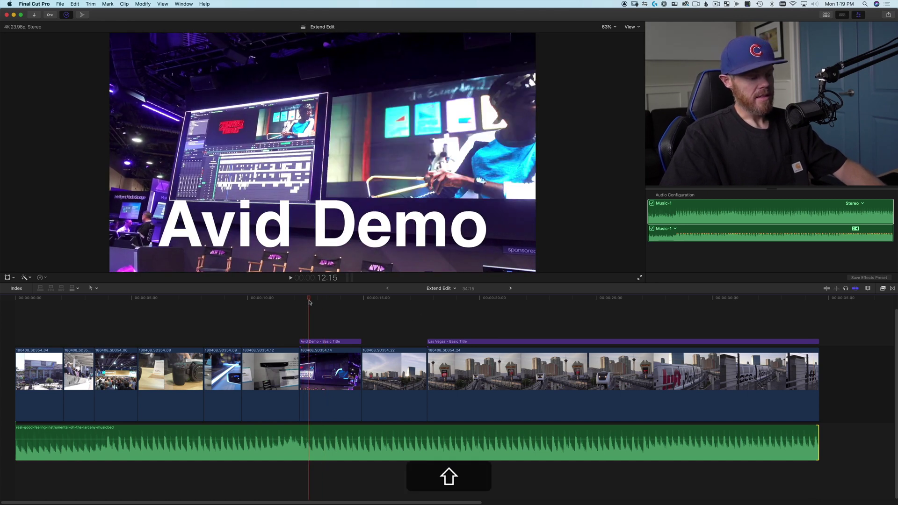
mouse_move(309, 302)
left_mouse_down()
mouse_move(280, 300)
mouse_move(313, 299)
left_mouse_up()
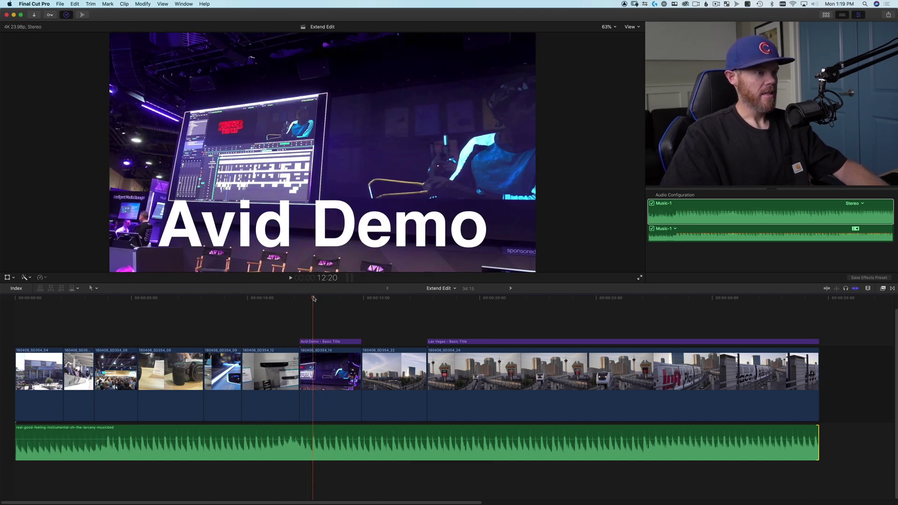
key("Up")
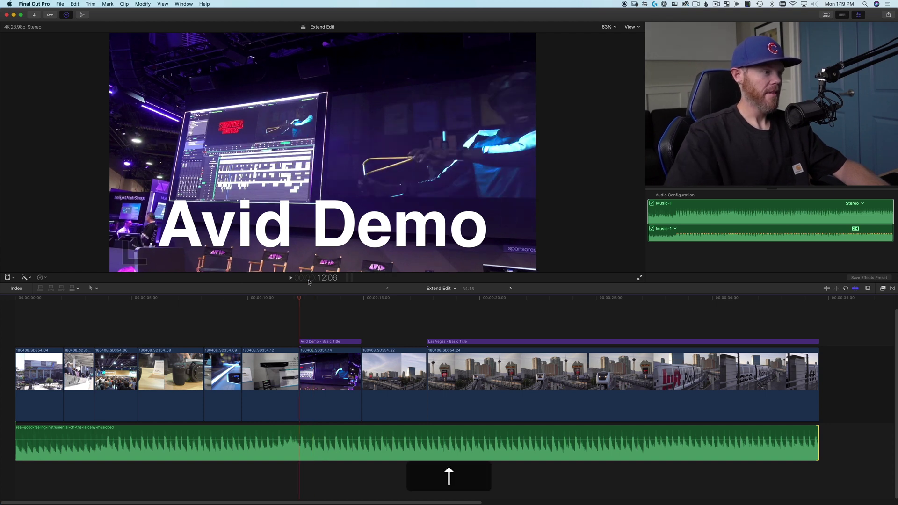
left_click(18, 451)
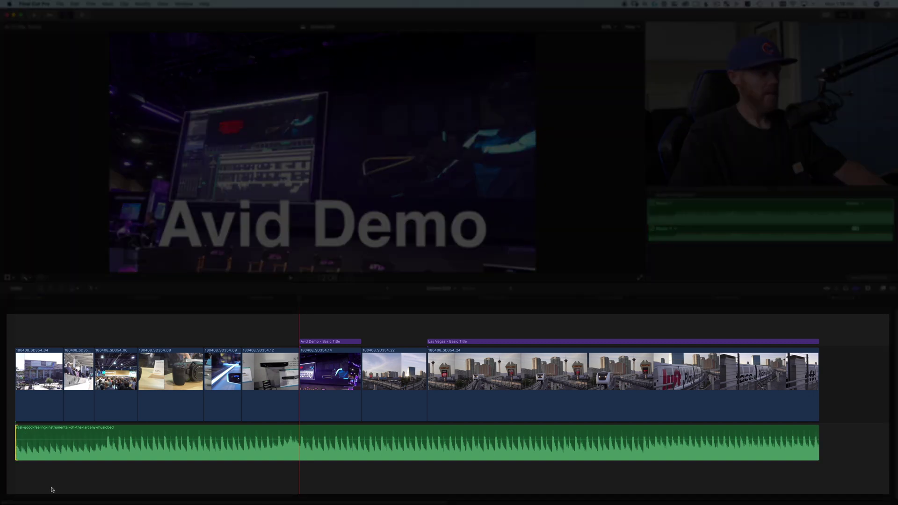
key("shift")
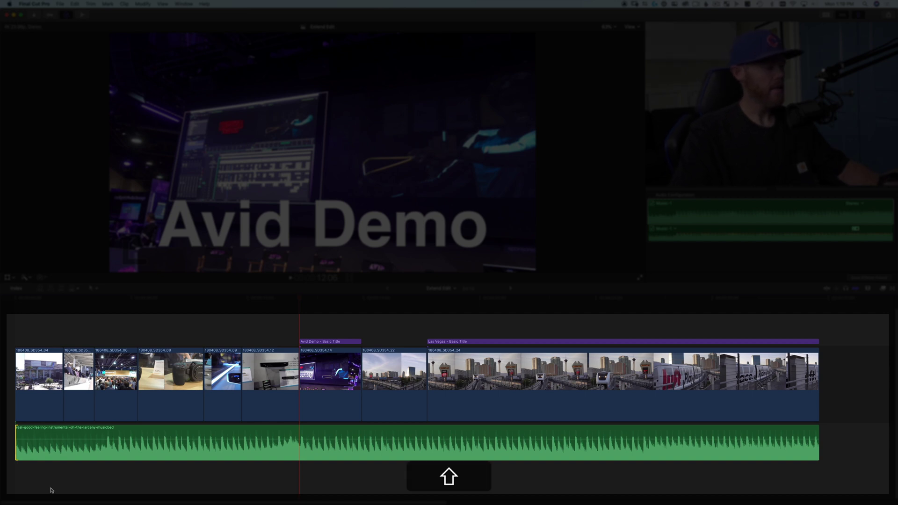
key("shift+x")
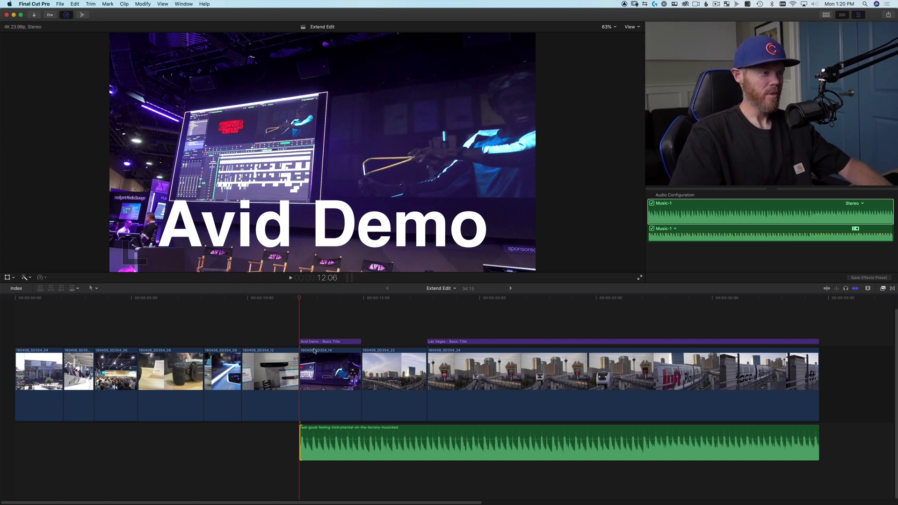
Extend the music's start edge back to 5:07 at the start of the camera close-up clip.
left_click_drag(273, 301, 169, 295)
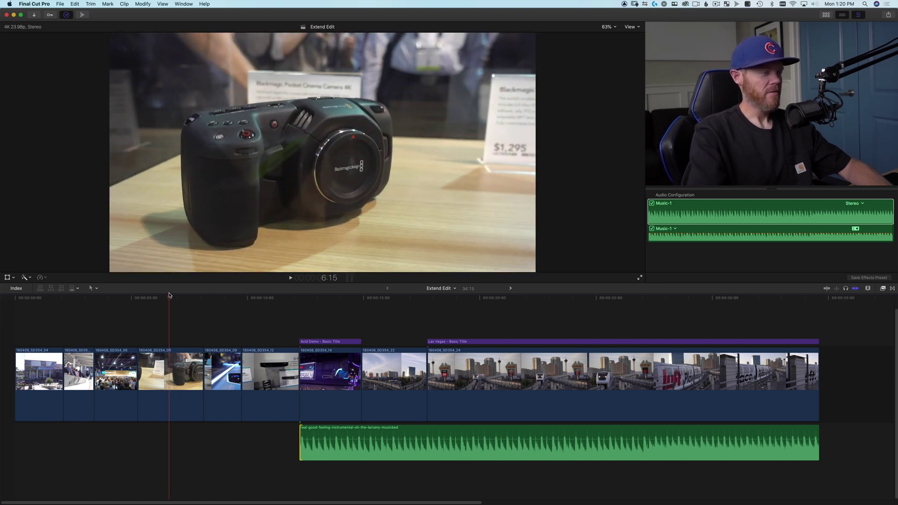
key("Up")
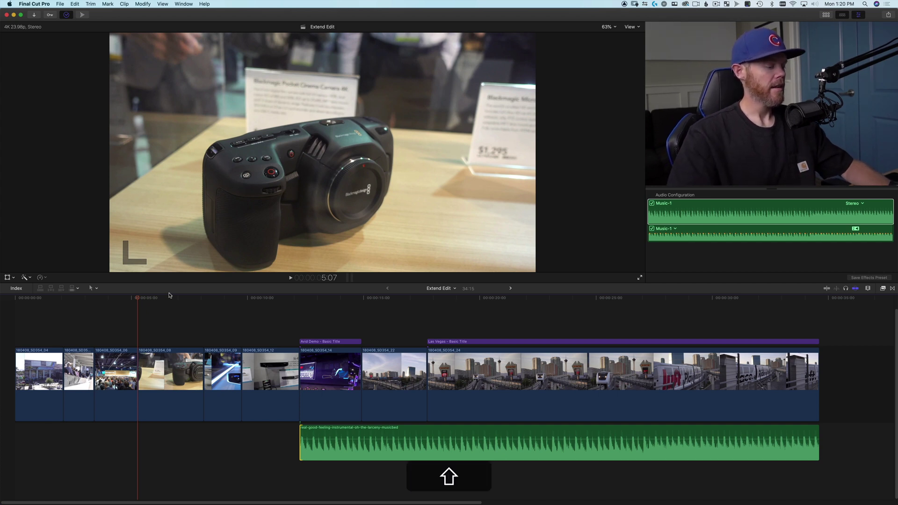
key("shift+x")
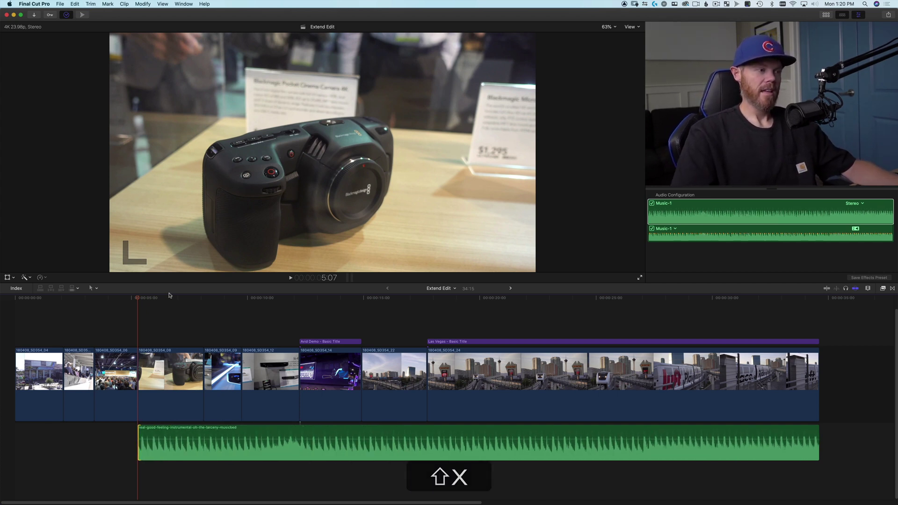